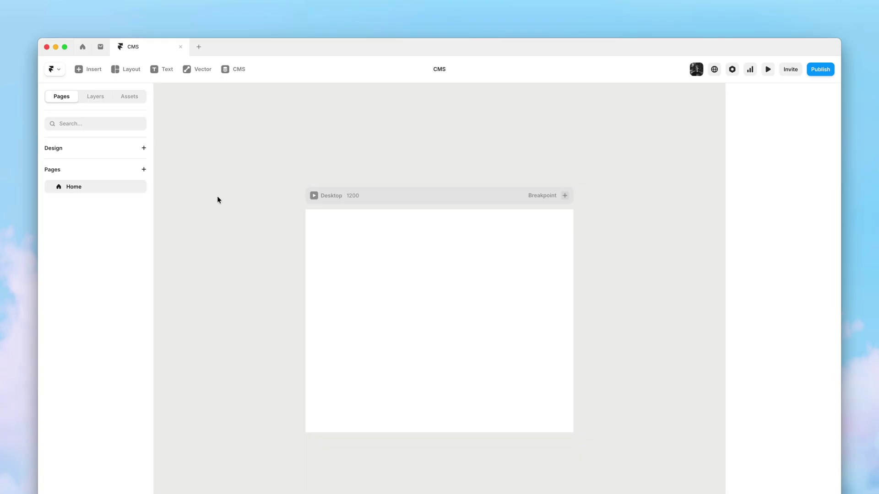
Enter a Wireframer prompt for a Framer blog called Blog, with short post titles.
{"action": "type", "text": "i"}
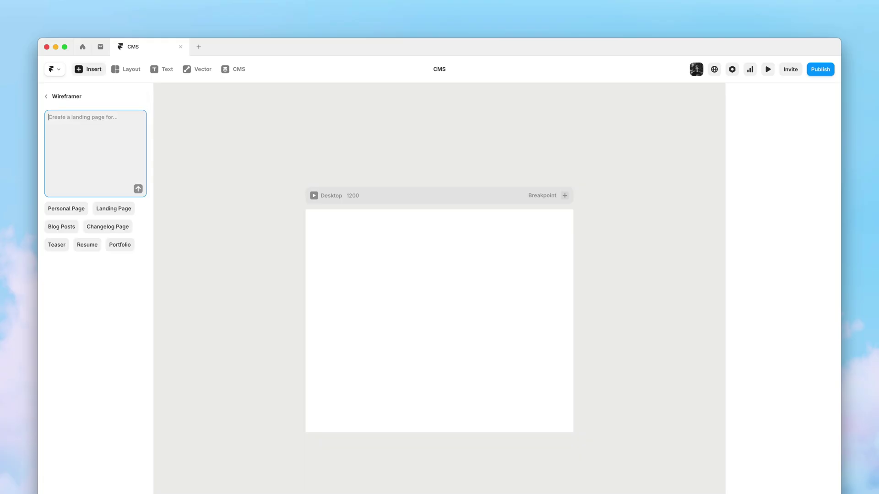
{"action": "type", "text": "Make me"}
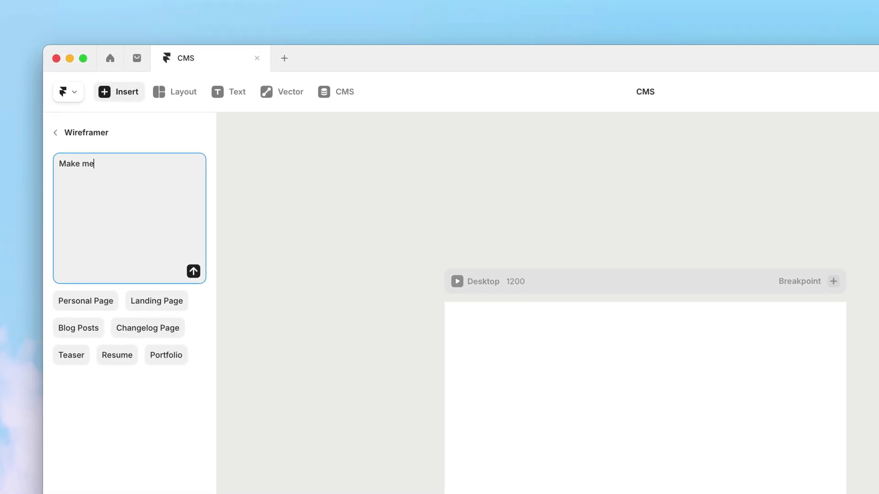
{"action": "type", "text": " a blog about Framer. Call it"}
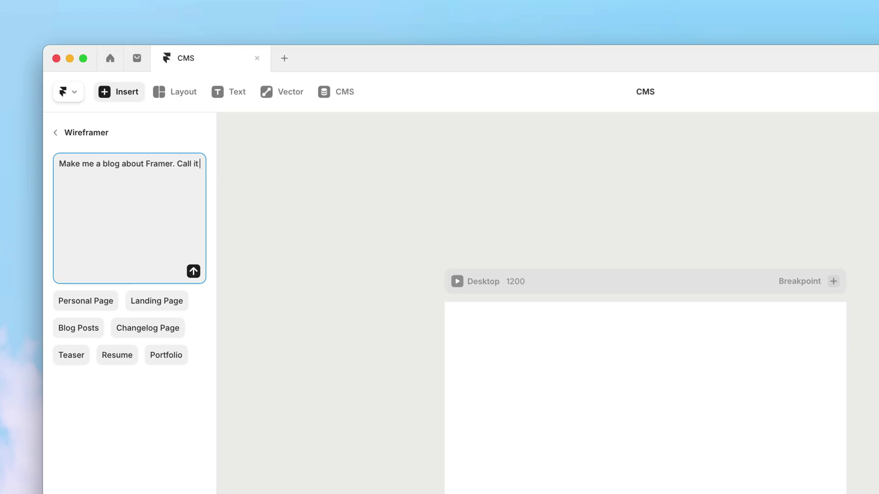
{"action": "type", "text": " Blog. Keep the post titles short and s"}
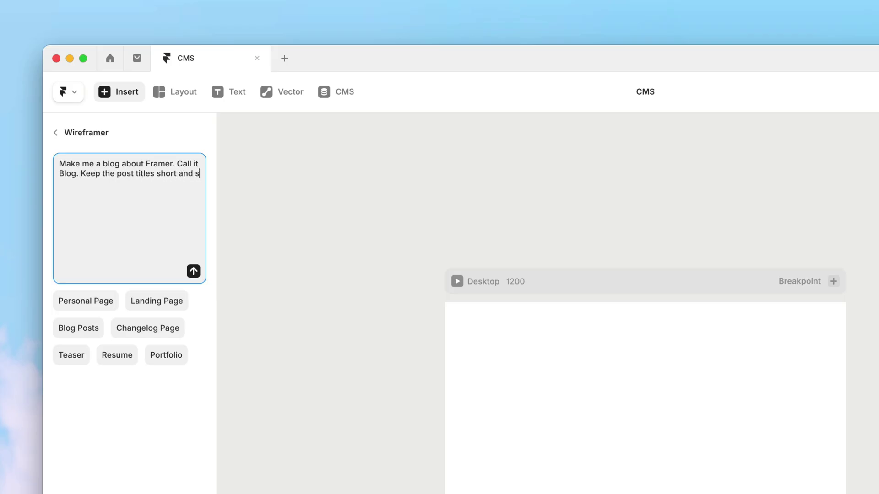
{"action": "type", "text": "weet. Add about 3 paragr"}
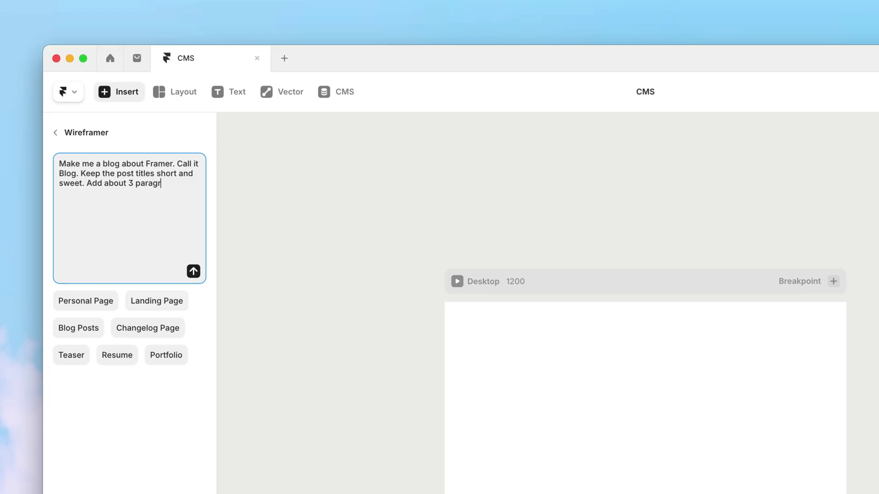
{"action": "type", "text": "aphs of copy to each p"}
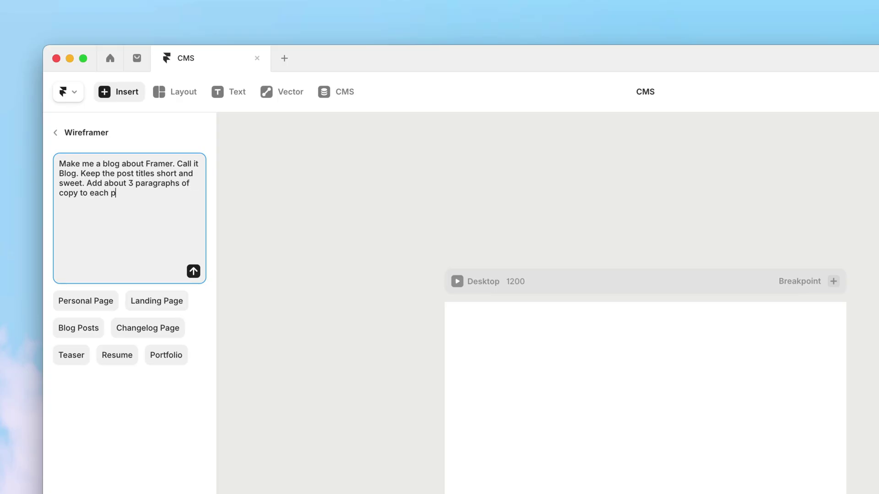
{"action": "type", "text": "ost, and only add subheadings to "}
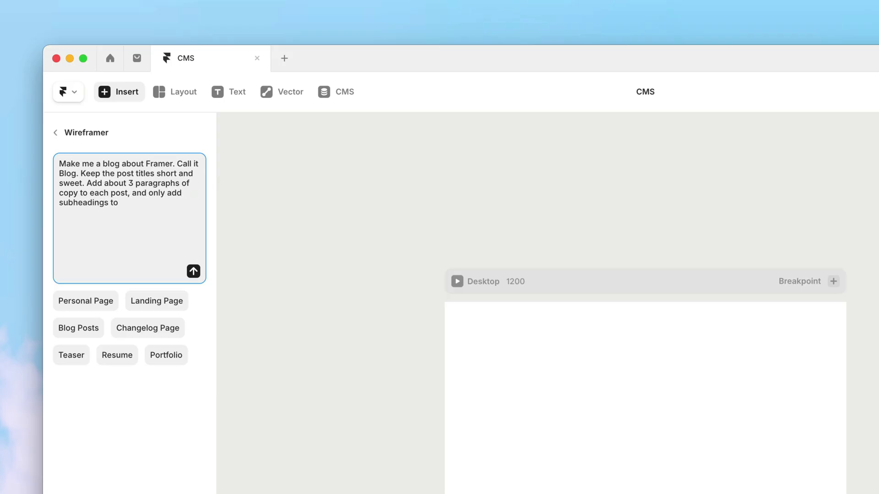
{"action": "type", "text": "a few of those. I want a list of posts with "}
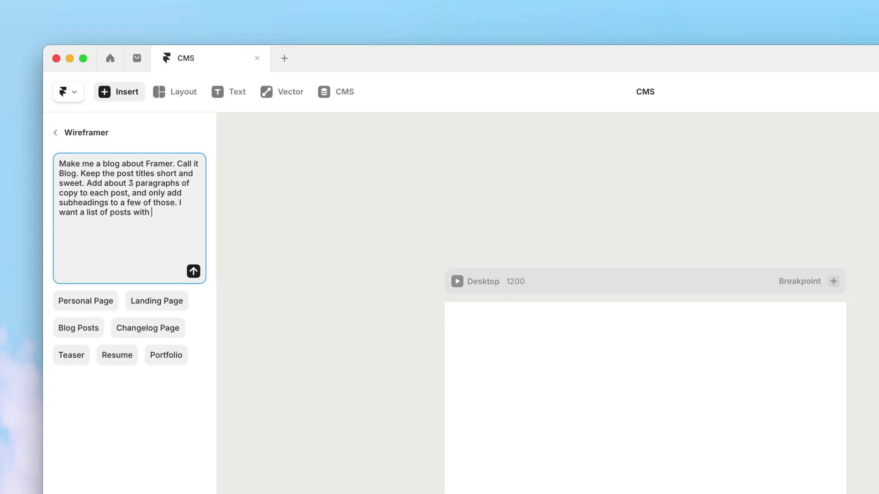
{"action": "type", "text": "previews on the "}
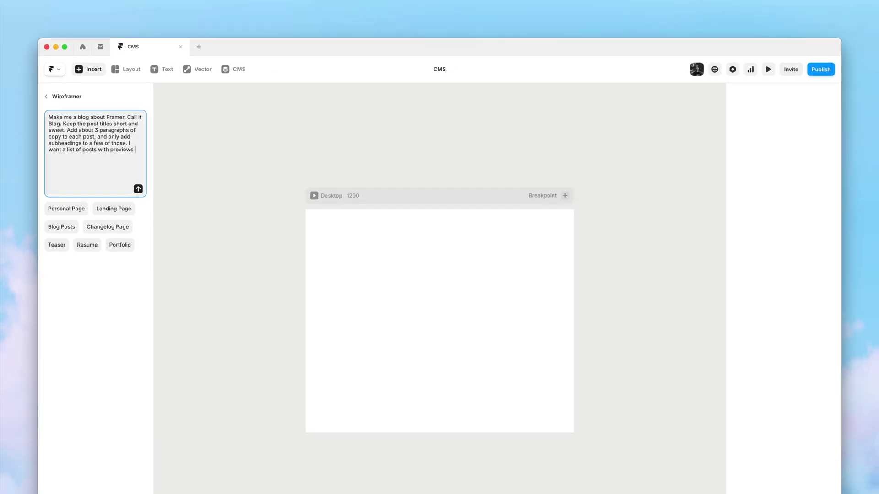
{"action": "type", "text": "left."}
Submit the blog prompt so Wireframer builds the collection, listing page and detail page.
{"action": "key", "text": "Return"}
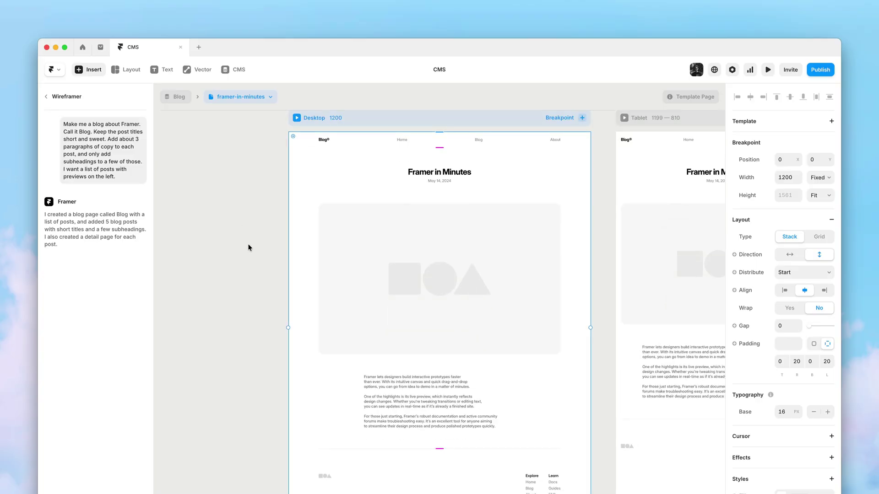
Deselect the generated frame and open the /blog listing page from the Pages list.
{"action": "left_click", "coordinate": [248, 248]}
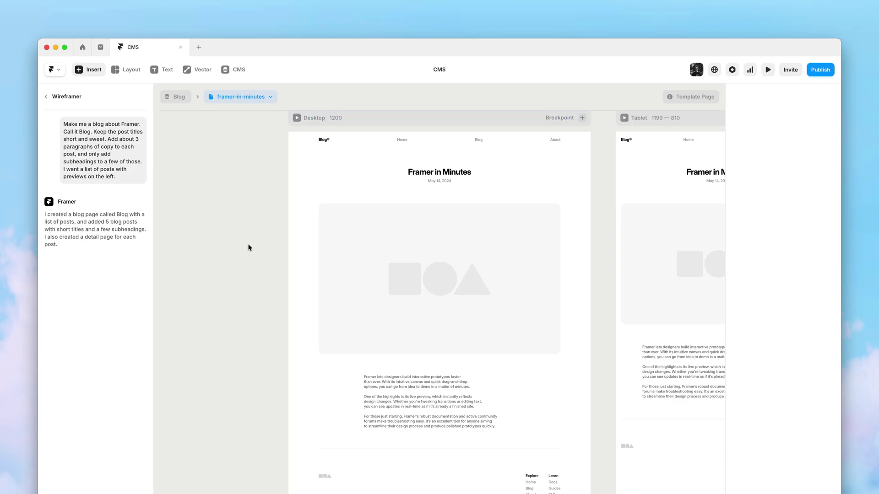
{"action": "scroll", "coordinate": [248, 248], "scroll_direction": "up", "scroll_amount": 5}
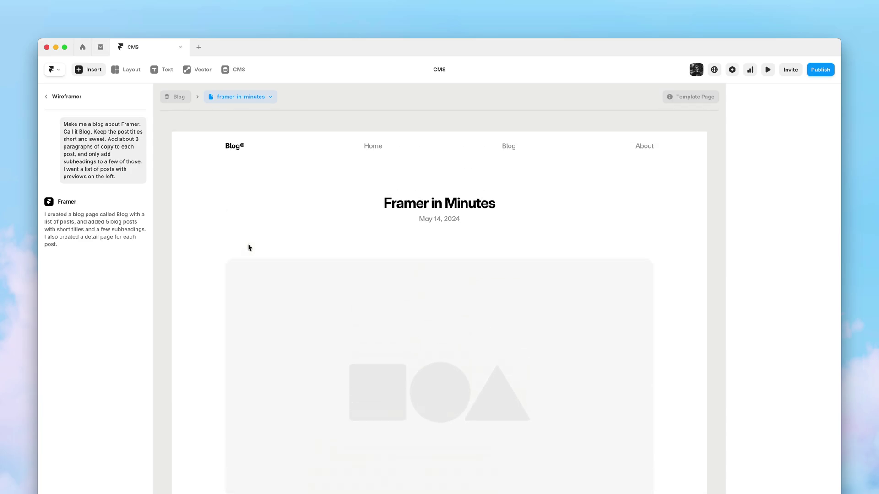
{"action": "key", "text": "Escape"}
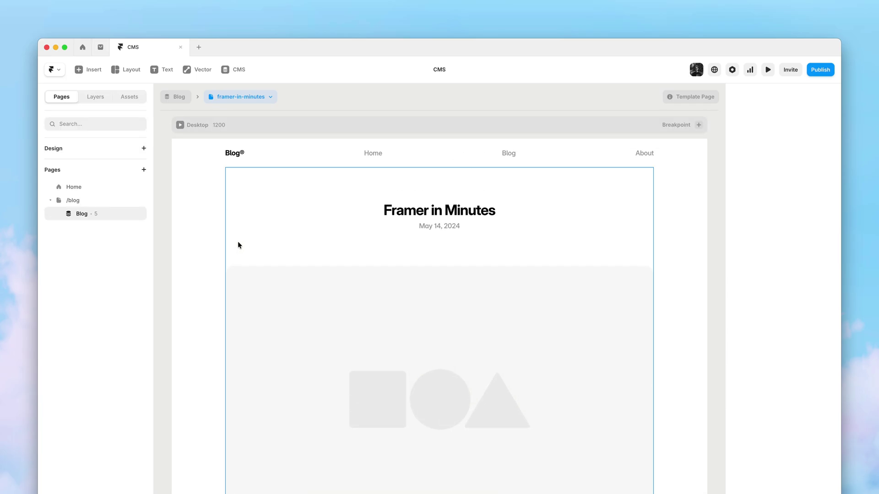
{"action": "left_click", "coordinate": [109, 202]}
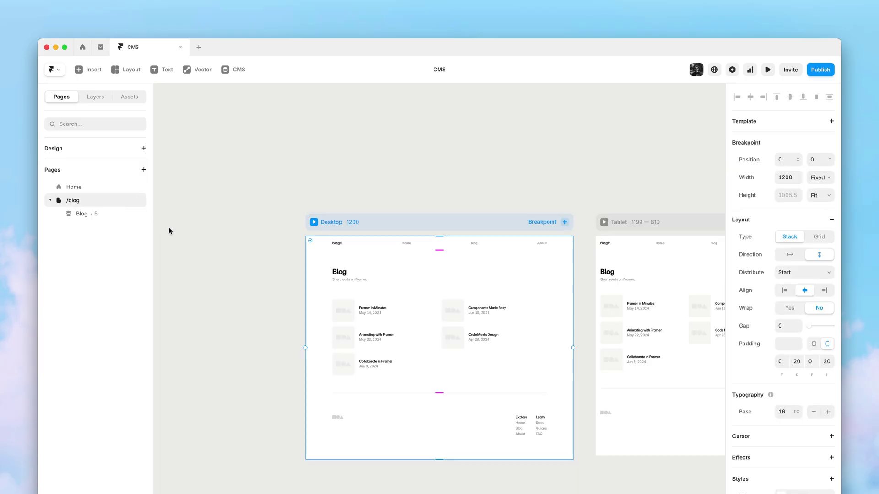
Zoom to the Desktop frame and open the Blog collection's table of five posts.
{"action": "key", "text": "shift+2"}
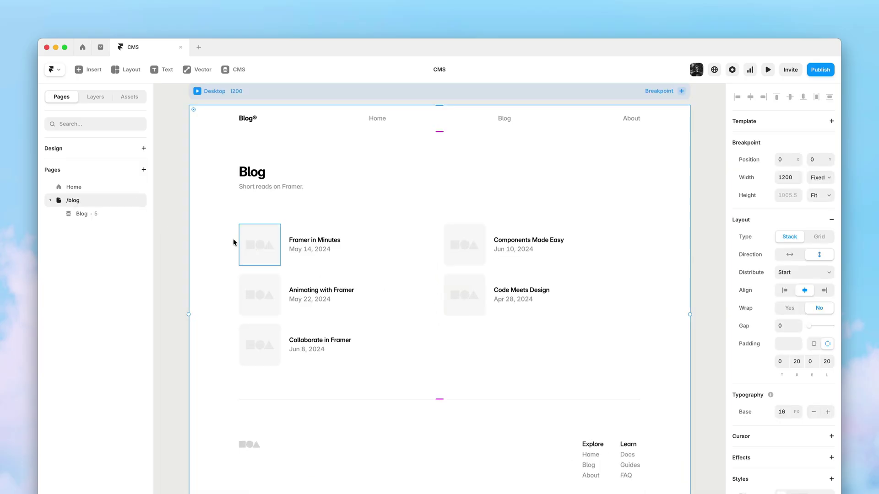
{"action": "scroll", "coordinate": [178, 234], "scroll_direction": "up", "scroll_amount": 2}
{"action": "scroll", "coordinate": [177, 230], "scroll_direction": "down", "scroll_amount": 1}
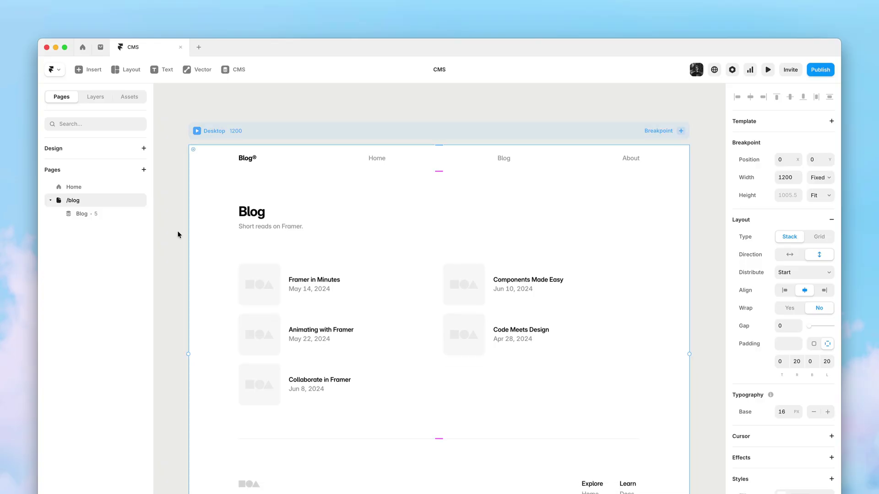
{"action": "left_click", "coordinate": [163, 188]}
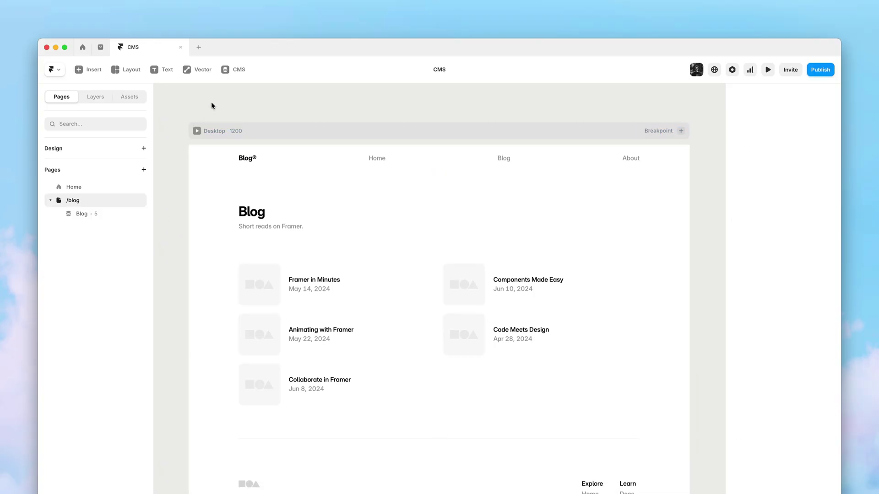
{"action": "left_click", "coordinate": [237, 72]}
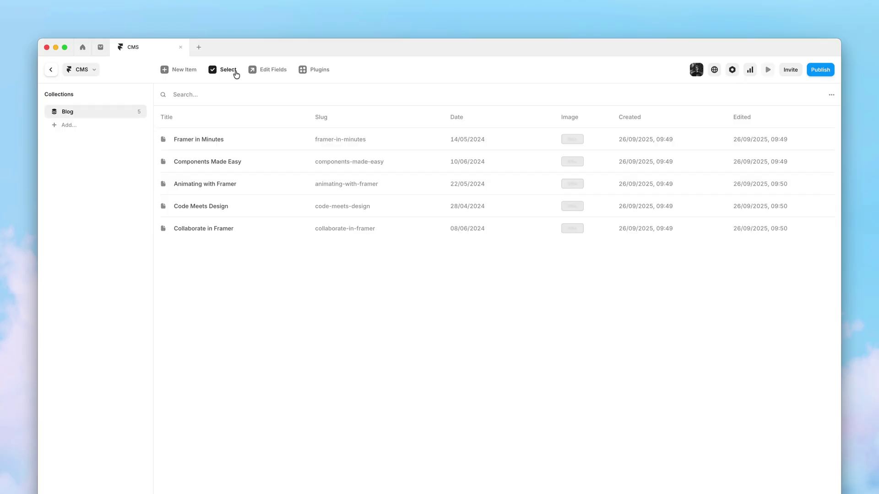
{"action": "left_click", "coordinate": [410, 146]}
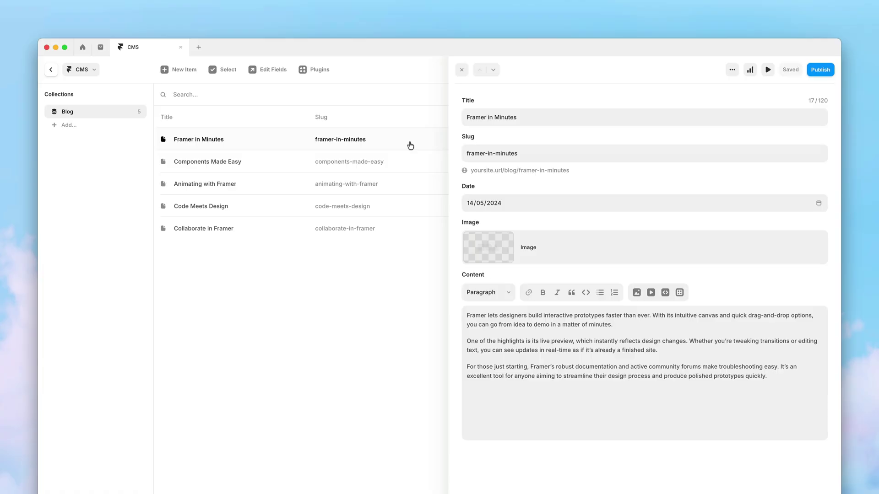
{"action": "left_click", "coordinate": [461, 70]}
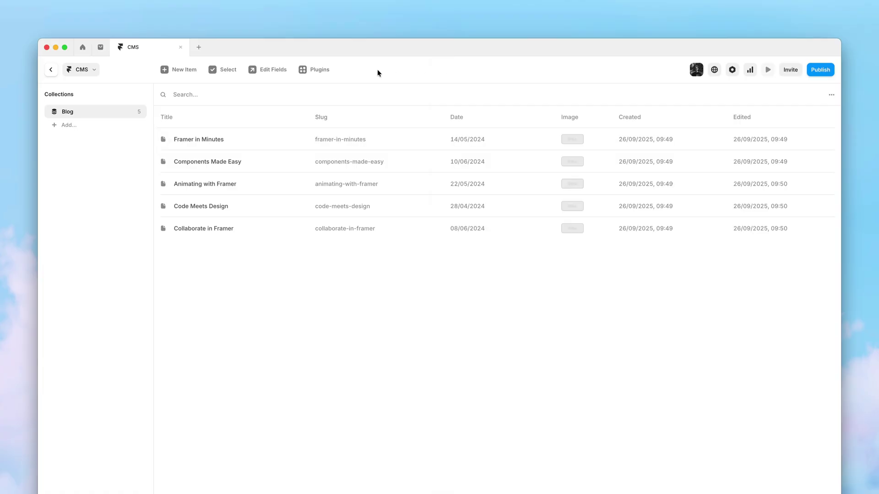
{"action": "left_click", "coordinate": [276, 72]}
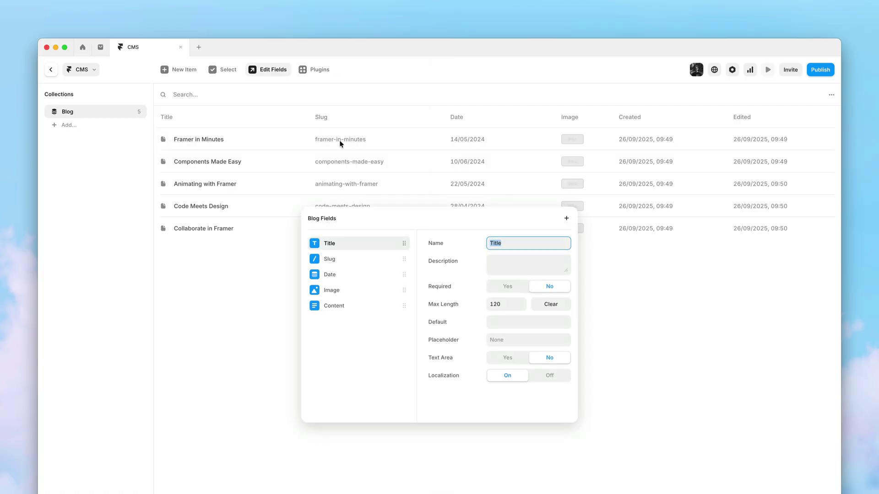
{"action": "left_click", "coordinate": [225, 292]}
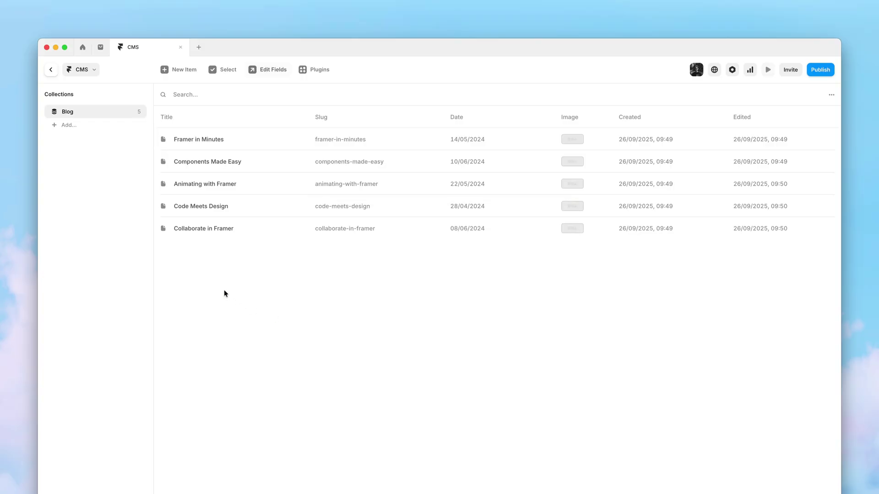
{"action": "left_click", "coordinate": [53, 70]}
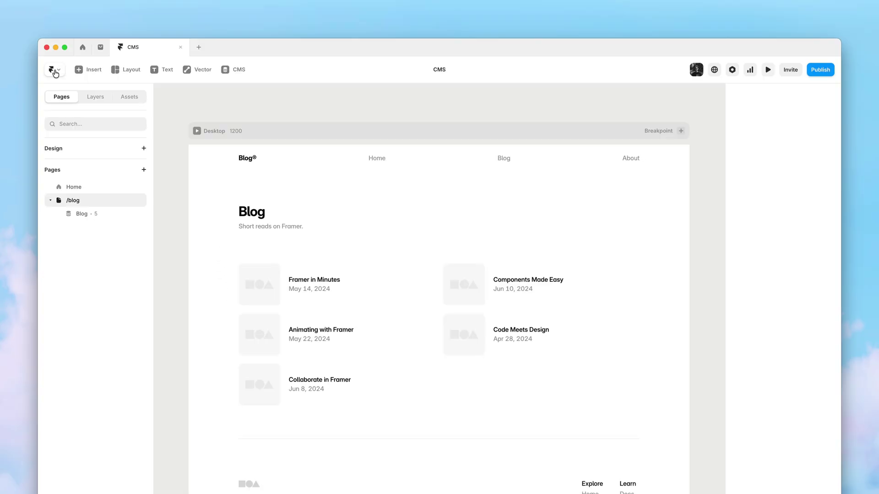
{"action": "left_click", "coordinate": [196, 131]}
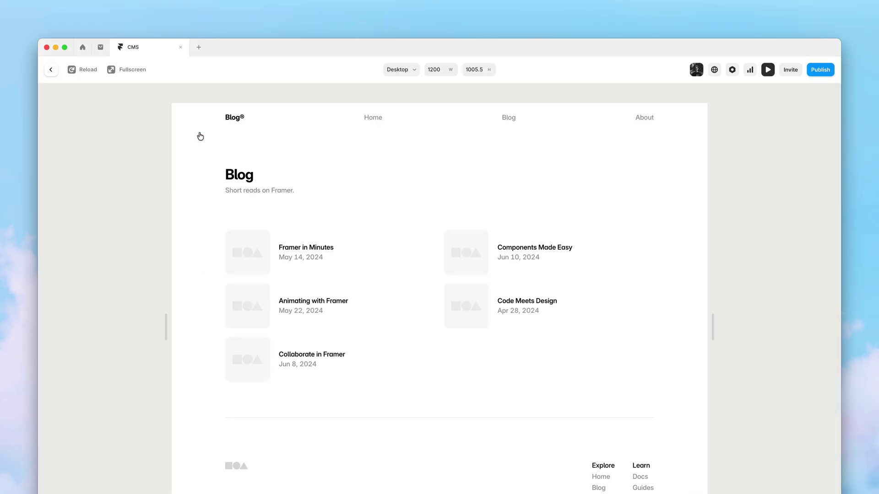
{"action": "left_click", "coordinate": [372, 247]}
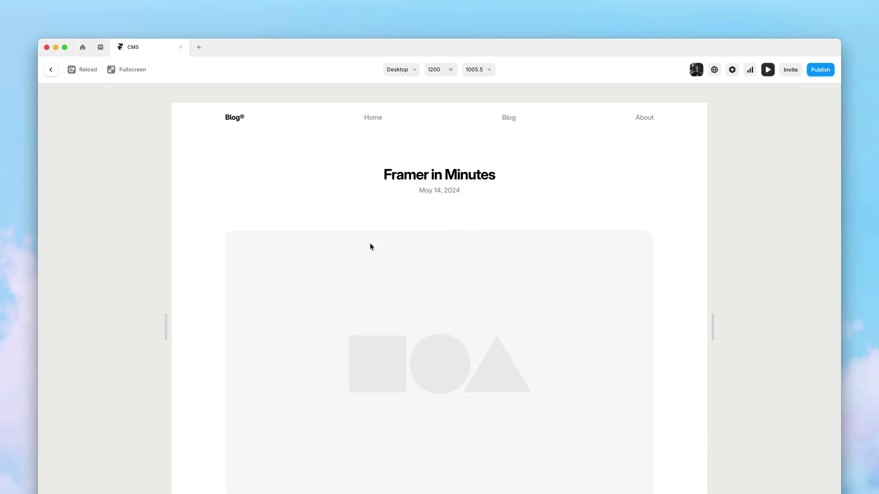
{"action": "scroll", "coordinate": [669, 261], "scroll_direction": "down", "scroll_amount": 5}
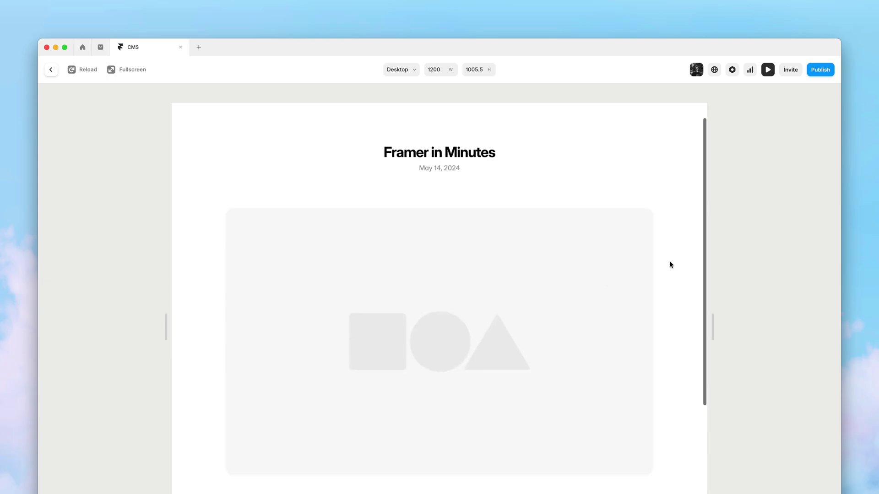
{"action": "scroll", "coordinate": [669, 261], "scroll_direction": "up", "scroll_amount": 5}
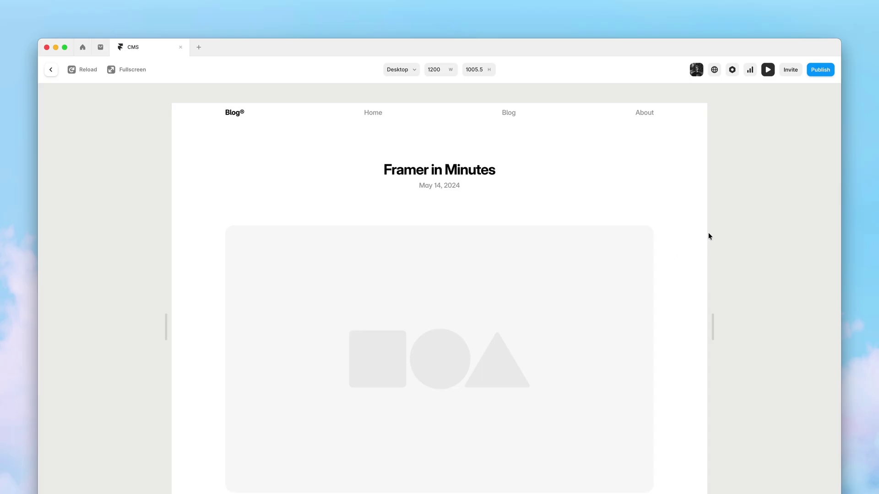
Ask the AI for a logo navigation with links on the right and a single-column post list.
{"action": "left_click", "coordinate": [771, 75]}
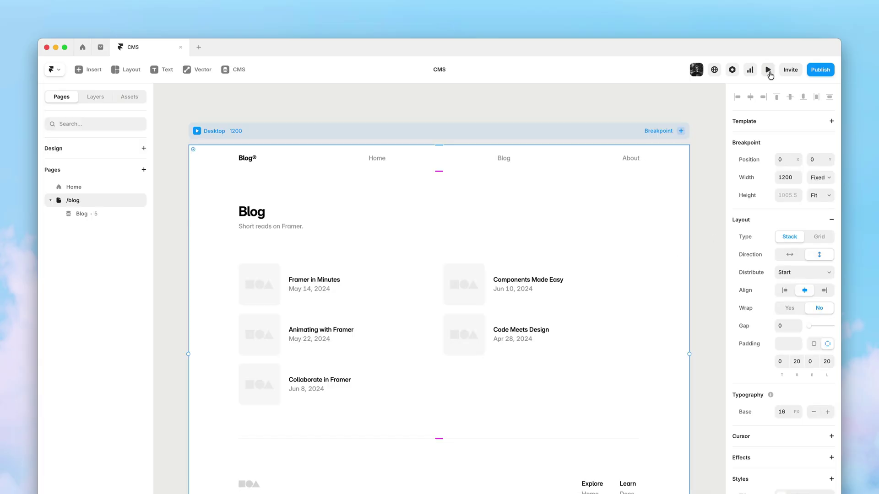
{"action": "left_click", "coordinate": [173, 190]}
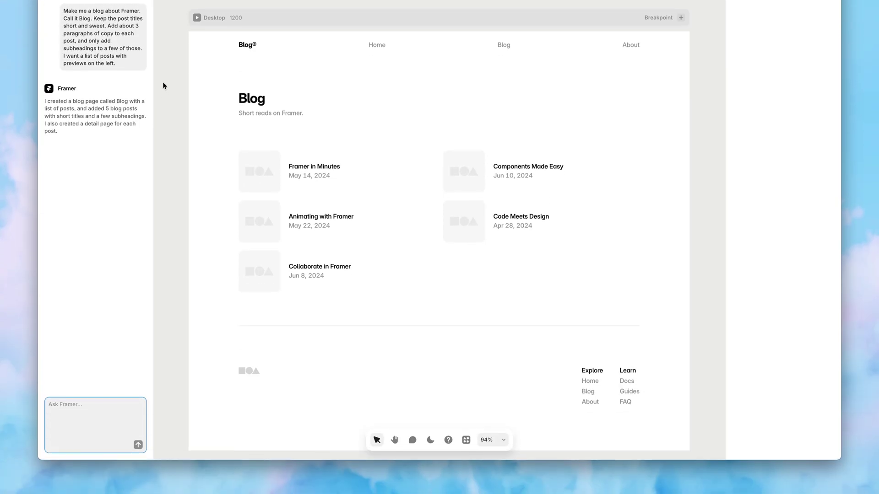
{"action": "type", "text": "Can I get a navigation with a logo and t"}
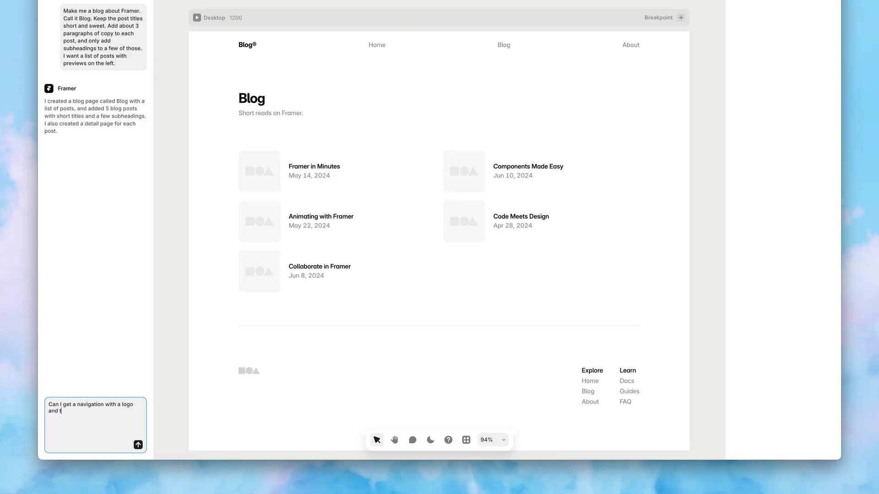
{"action": "type", "text": "hen Iinks on the right? And can you use a single column layout for the"}
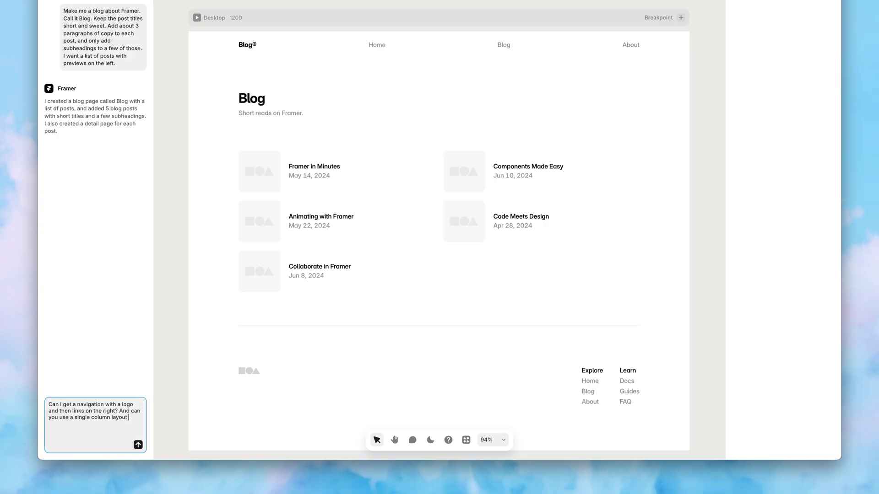
{"action": "type", "text": " list of blog posts?"}
{"action": "key", "text": "Return"}
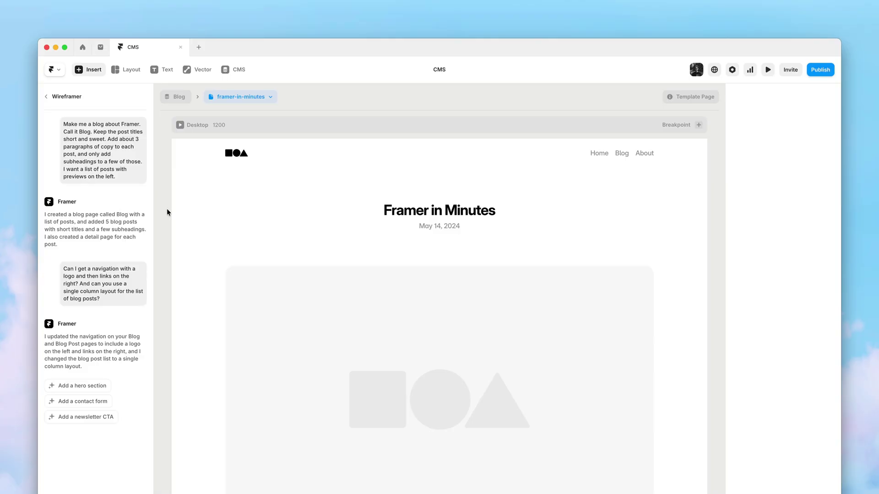
Open the /blog page, zoom in on its Desktop frame, and bring back the AI chat.
{"action": "left_click", "coordinate": [248, 128]}
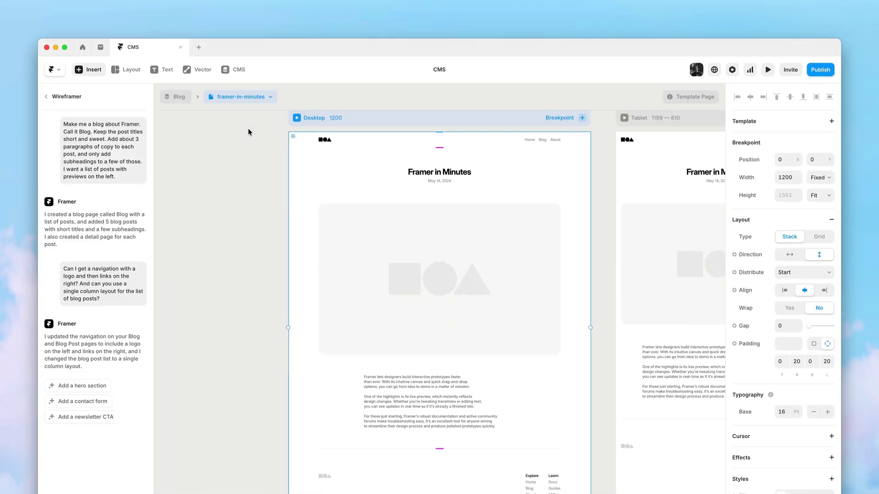
{"action": "left_click", "coordinate": [233, 149]}
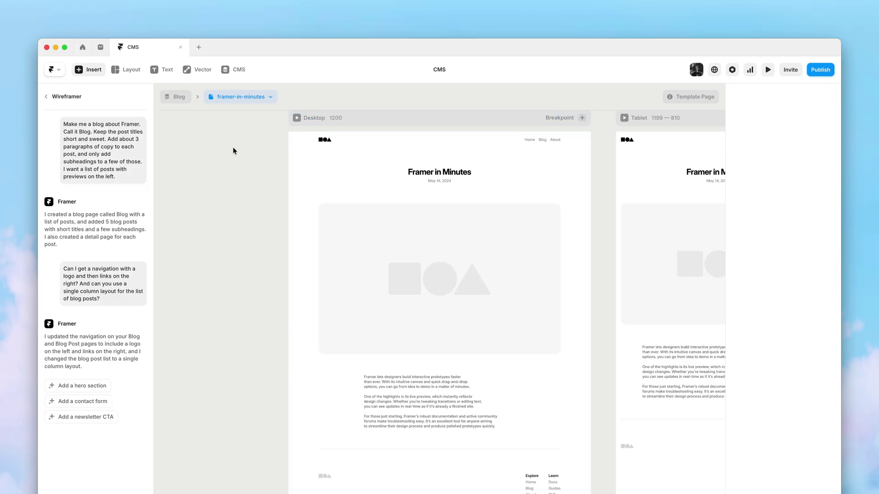
{"action": "left_click", "coordinate": [91, 204]}
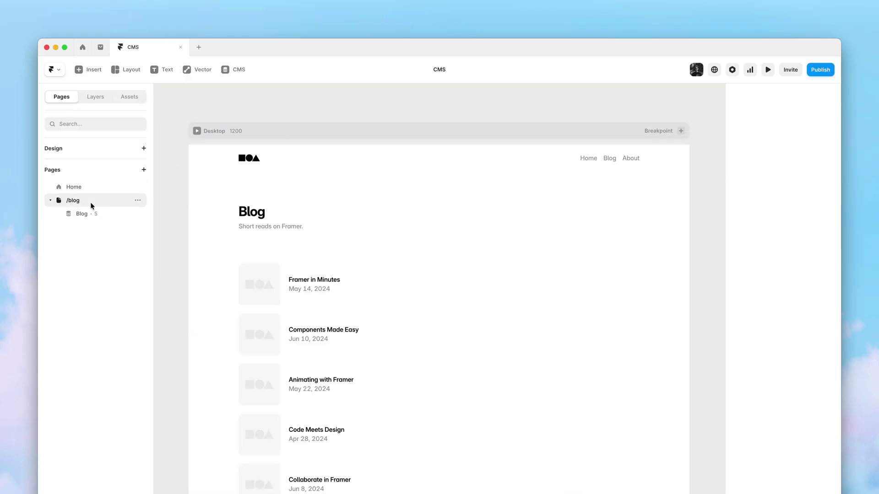
{"action": "key", "text": "shift+1"}
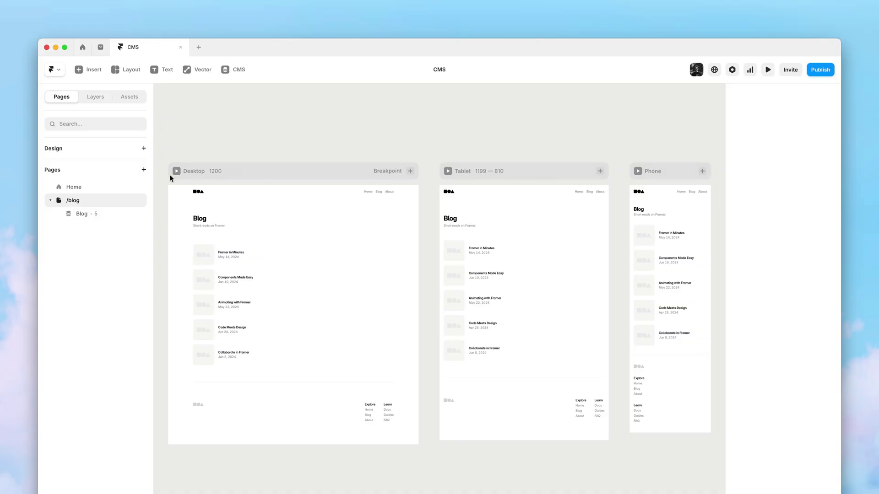
{"action": "left_click", "coordinate": [170, 174]}
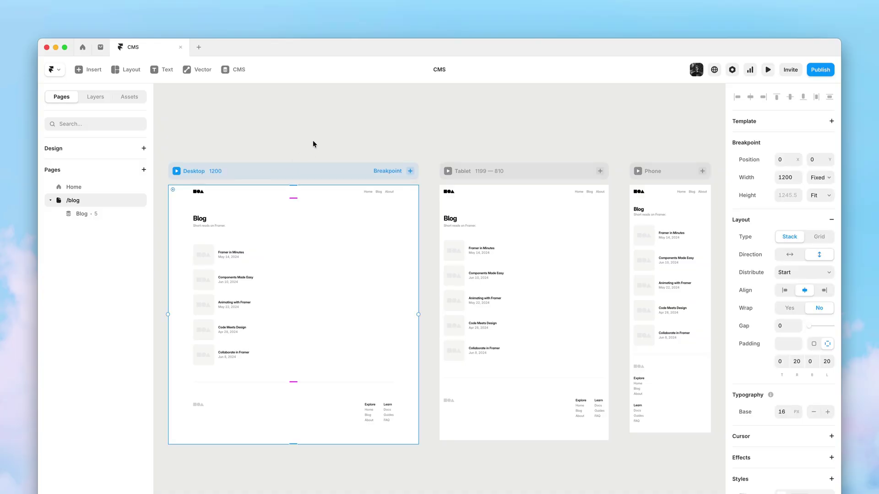
{"action": "key", "text": "shift+2"}
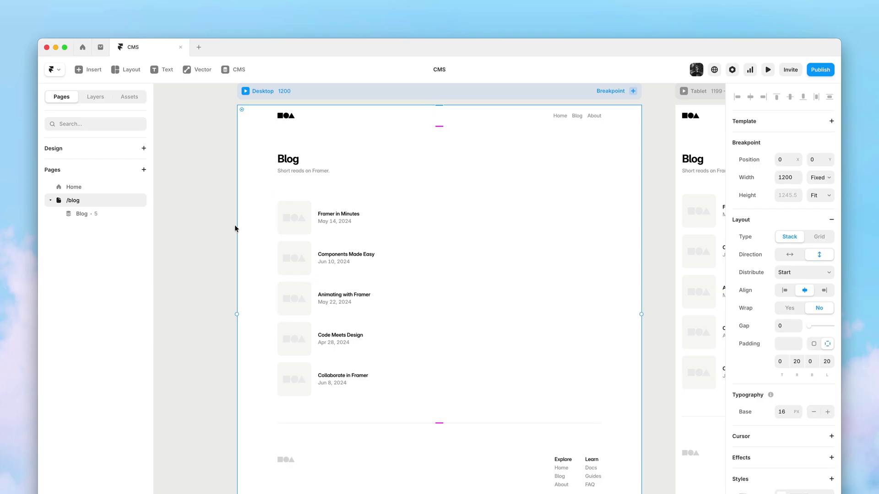
{"action": "scroll", "coordinate": [219, 236], "scroll_direction": "up", "scroll_amount": 2}
{"action": "key", "text": "i"}
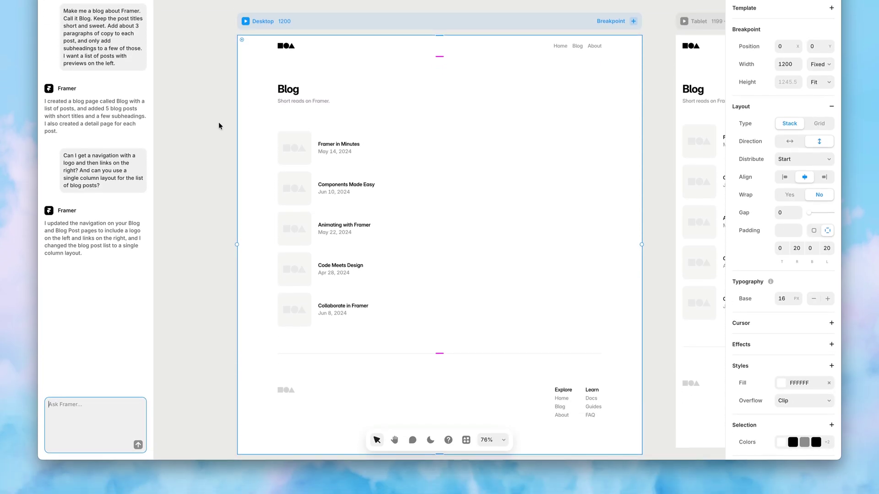
Ask the AI to feature the latest post and darken all pages, and switch the editor to dark mode.
{"action": "type", "text": "Can you feature the latest blog post?"}
{"action": "key", "text": "Return"}
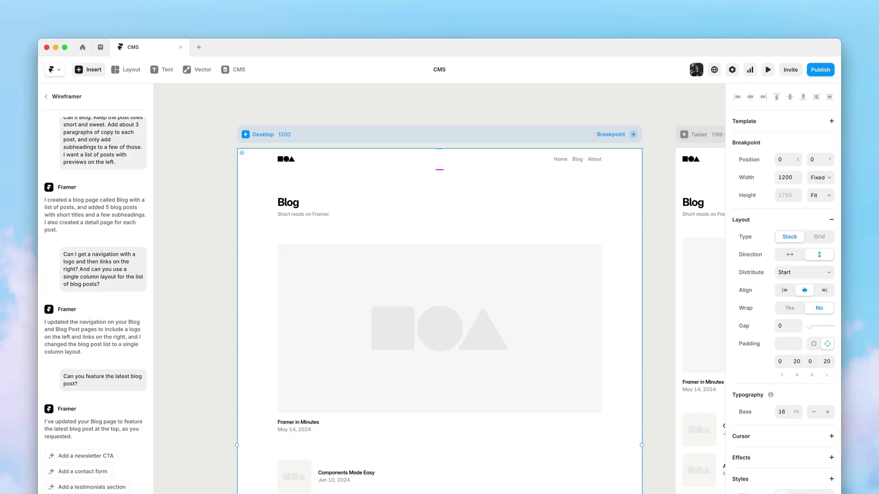
{"action": "type", "text": "please"}
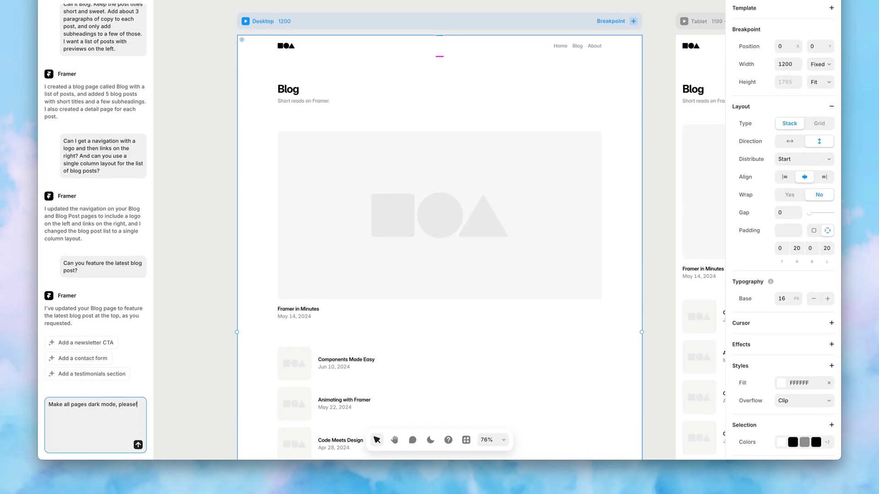
{"action": "key", "text": "Return"}
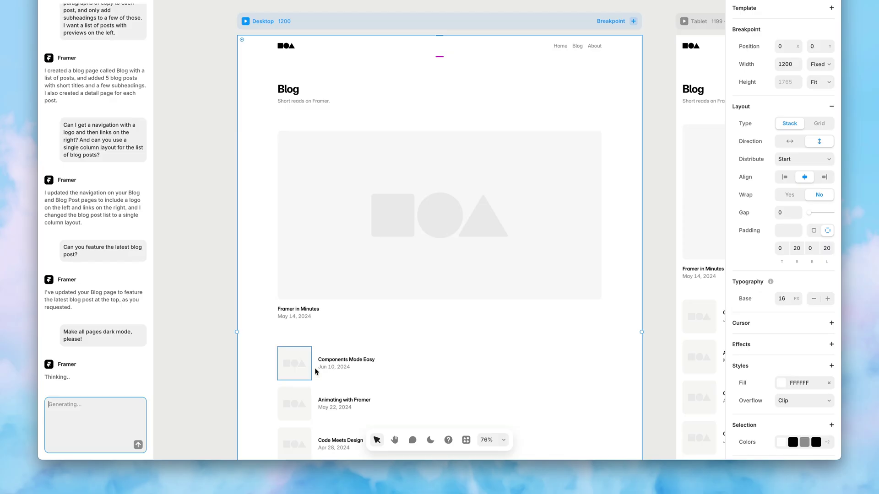
{"action": "left_click", "coordinate": [429, 442]}
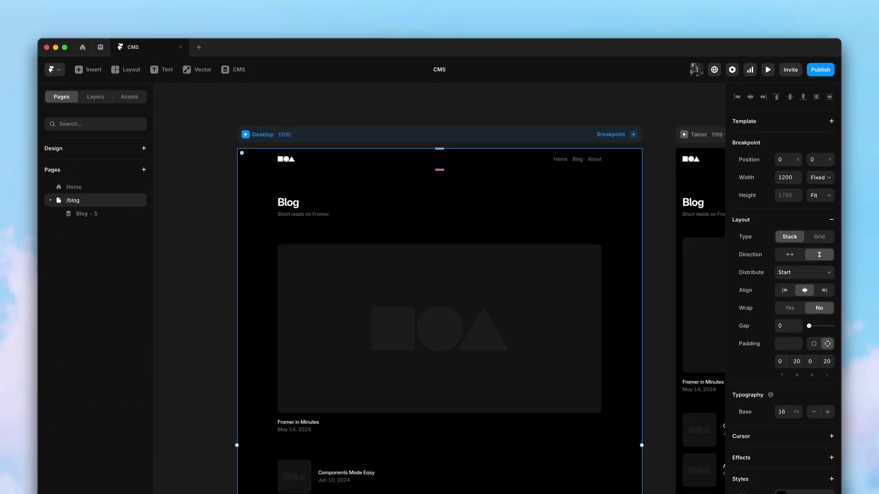
{"action": "key", "text": "Escape"}
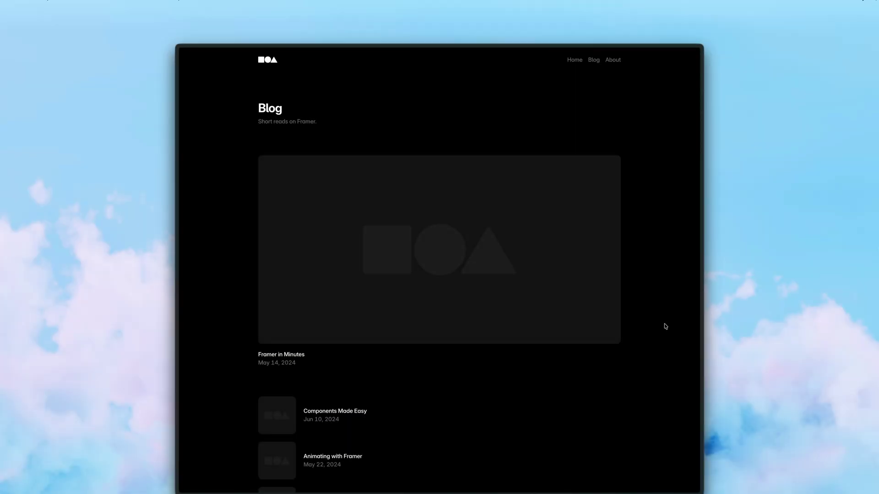
Open the 'Collaborate in Framer' post from the dark preview list and scroll to its footer.
{"action": "scroll", "coordinate": [665, 327], "scroll_direction": "down", "scroll_amount": 5}
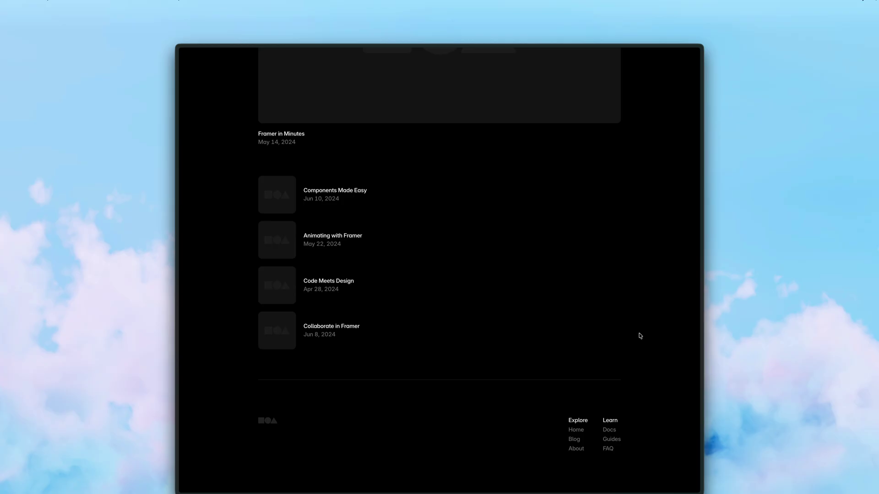
{"action": "left_click", "coordinate": [594, 343]}
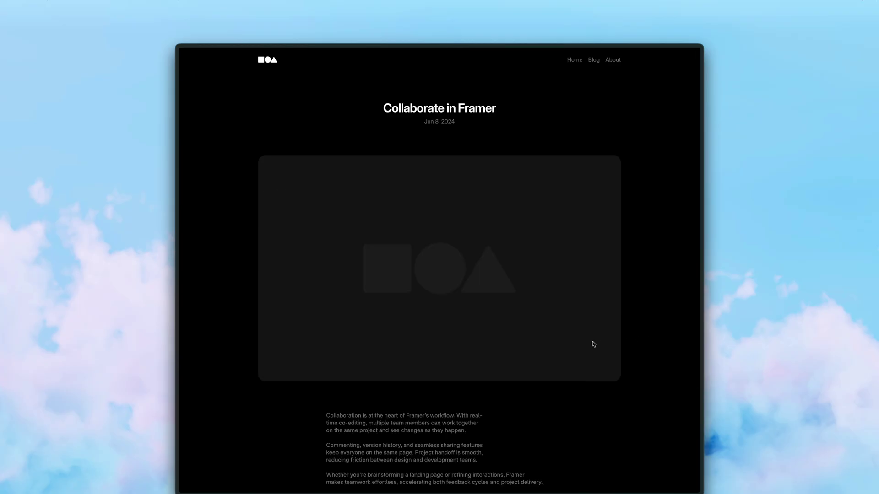
{"action": "scroll", "coordinate": [646, 320], "scroll_direction": "down", "scroll_amount": 3}
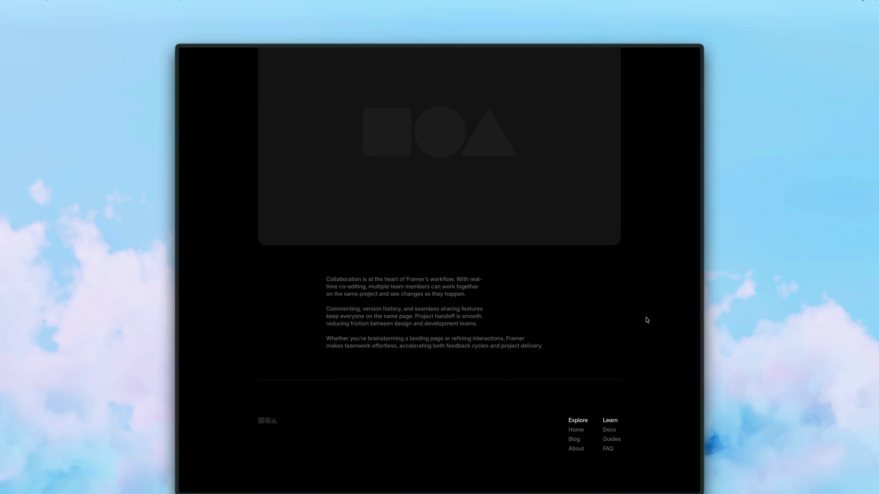